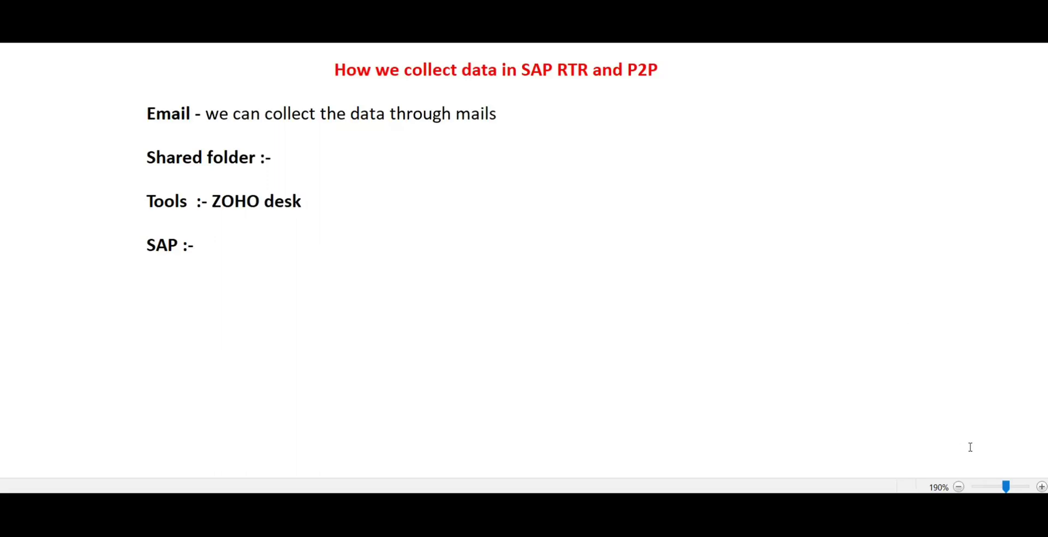
Step: Open the taskbar calendar flyout and check the agenda for the 25th
click(977, 513)
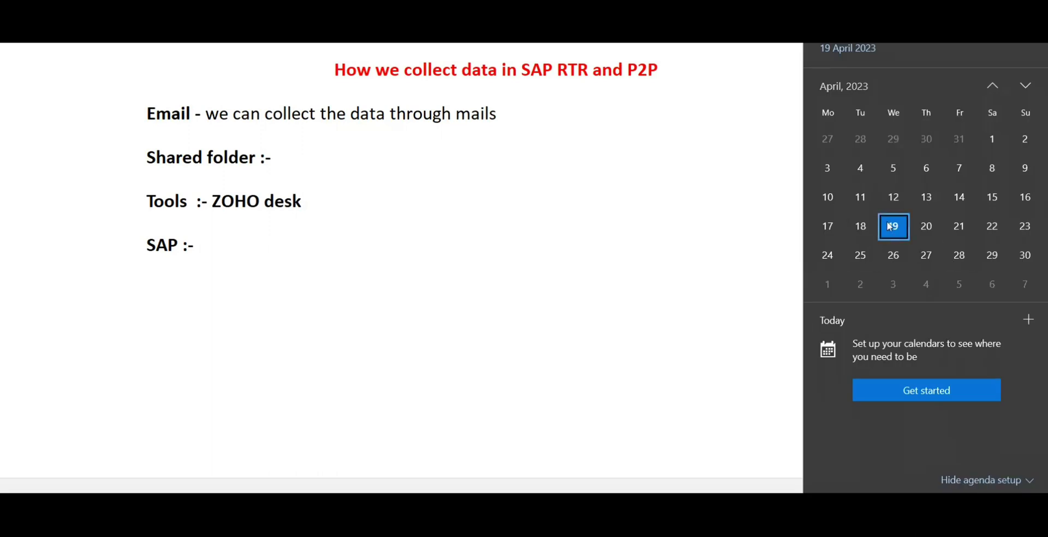
click(863, 256)
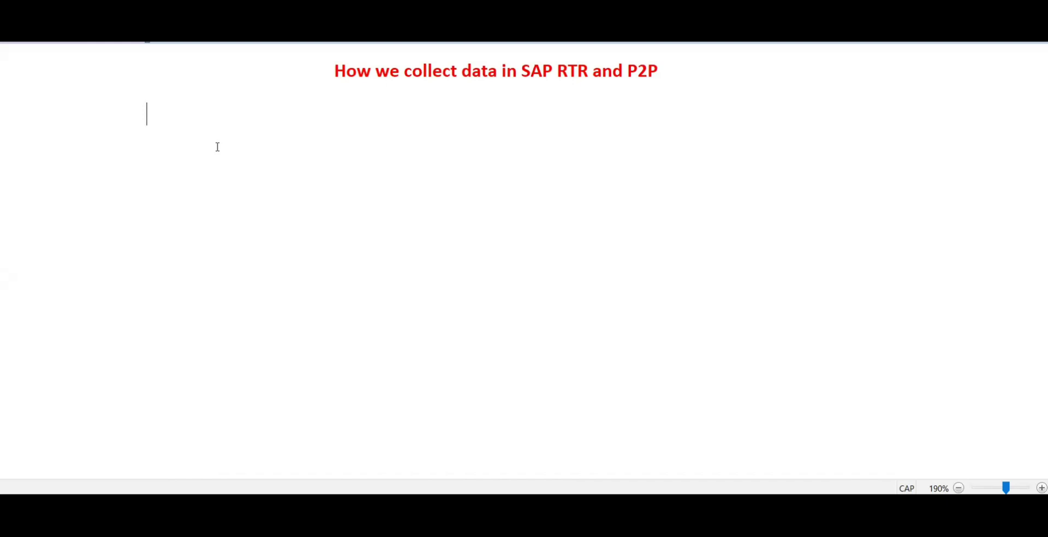
Step: With Caps Lock off, type 'Email - we can collect the data through mails' under the title
key(Caps_Lock)
text(Emal)
key(BackSpace)
key(BackSpace)
text(il -)
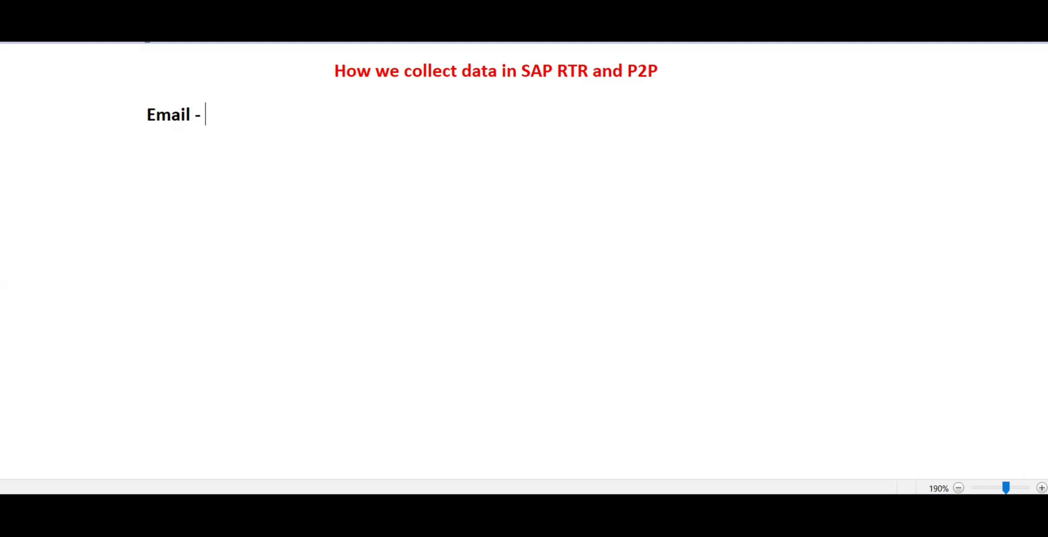
text(we can collect the)
key(BackSpace)
text(he data )
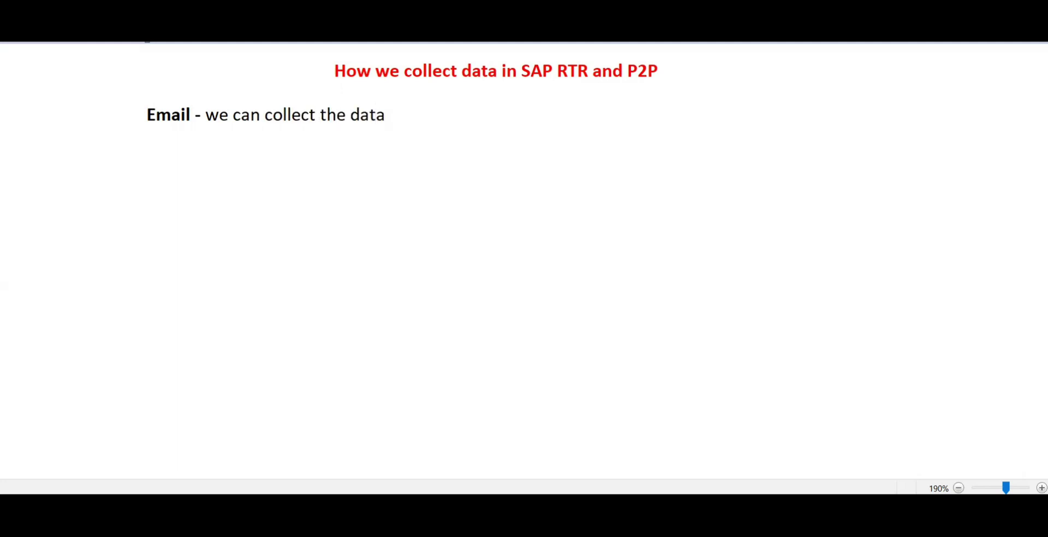
text(thri)
key(BackSpace)
text(ough)
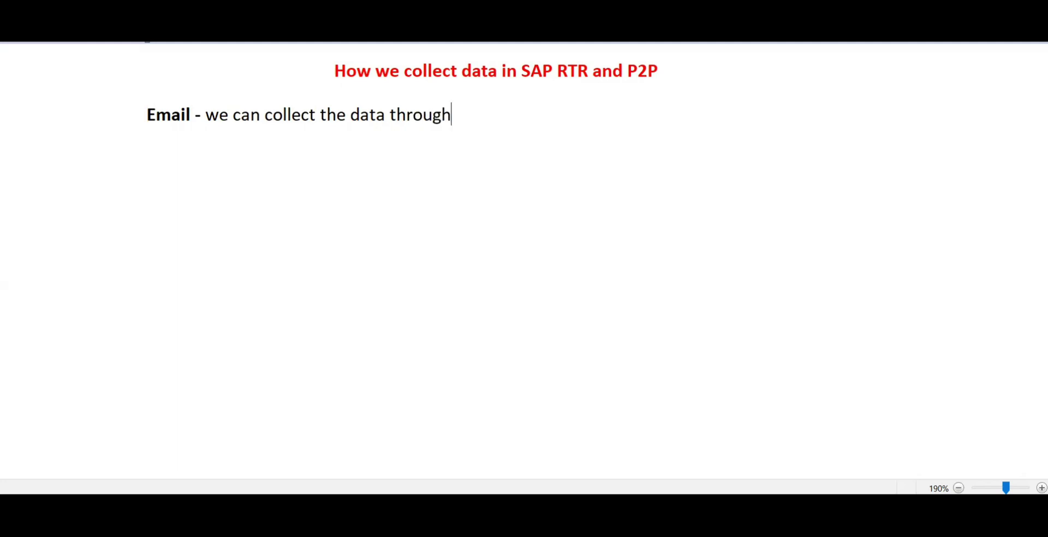
text( mails)
key(Return)
Step: Add a 'Shared folder :-' line and make it bold
text(SHare)
key(BackSpace)
key(BackSpace)
key(BackSpace)
key(BackSpace)
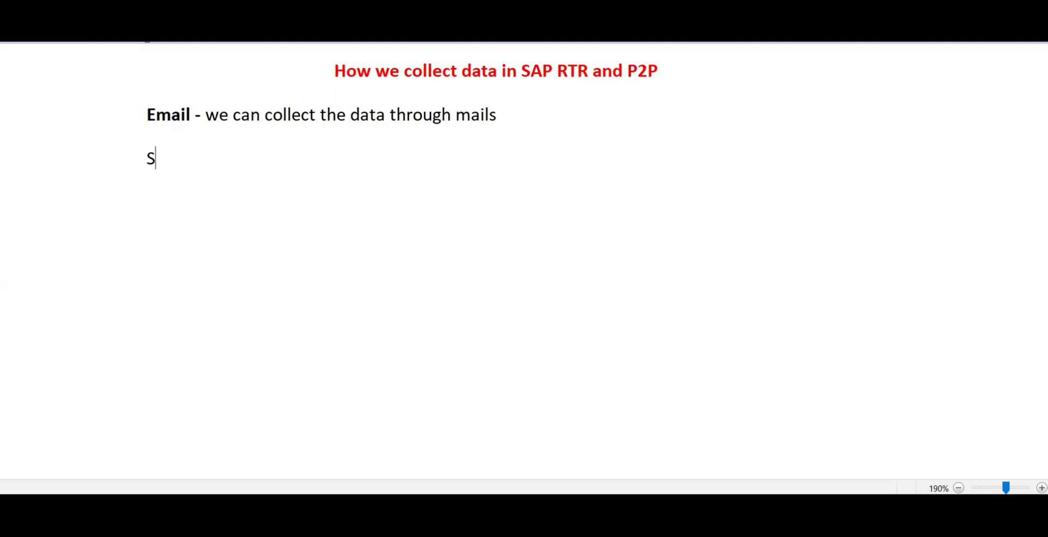
text(hared folder)
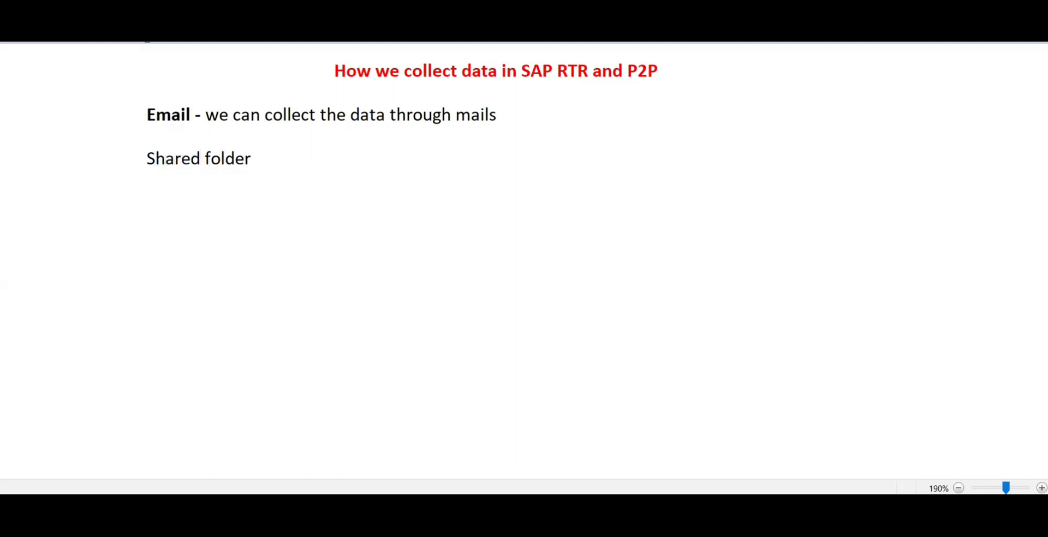
text( :-)
drag(276, 166, 158, 155)
key(ctrl+b)
click(300, 159)
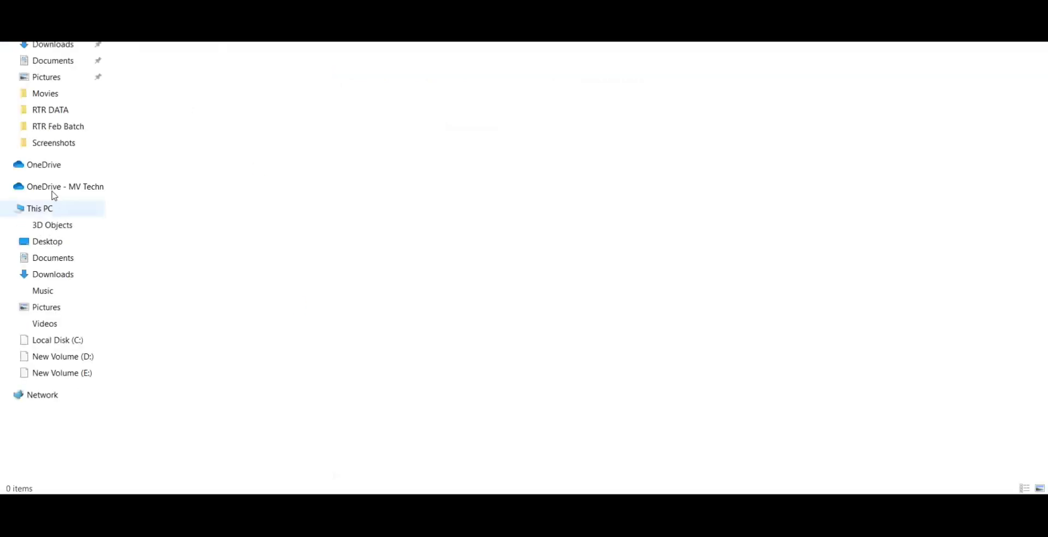
Step: Expand This PC in File Explorer and open the New Volume (D:) drive
click(47, 212)
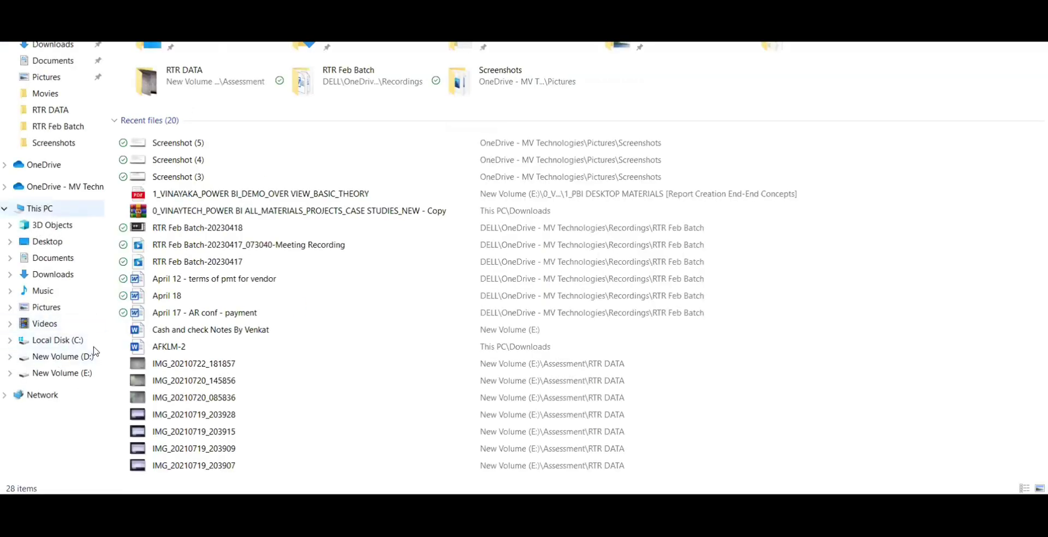
click(70, 360)
click(299, 143)
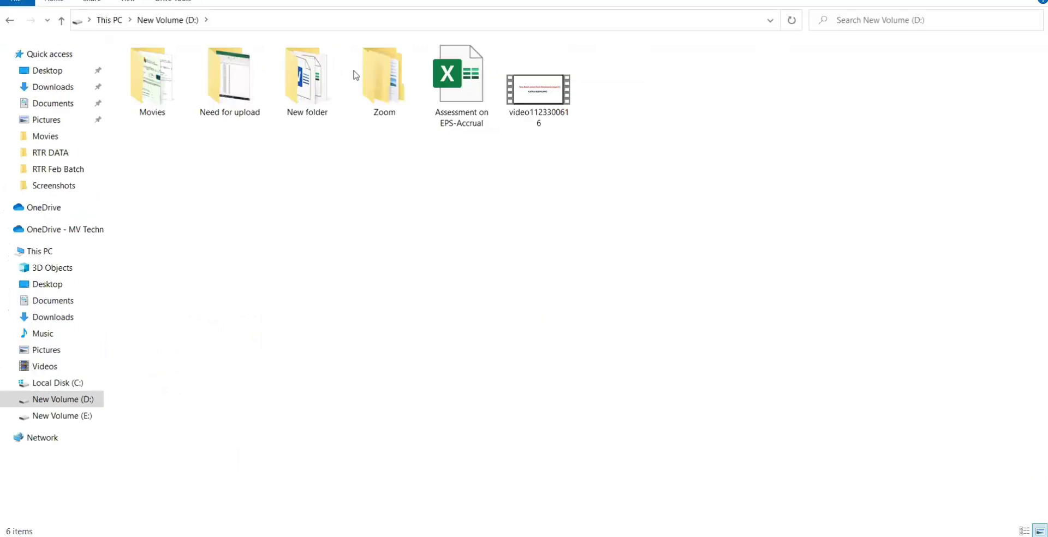
Step: Box-select all six items on New Volume (D:), then clear the selection
right_click(320, 237)
click(280, 181)
drag(133, 152, 625, 118)
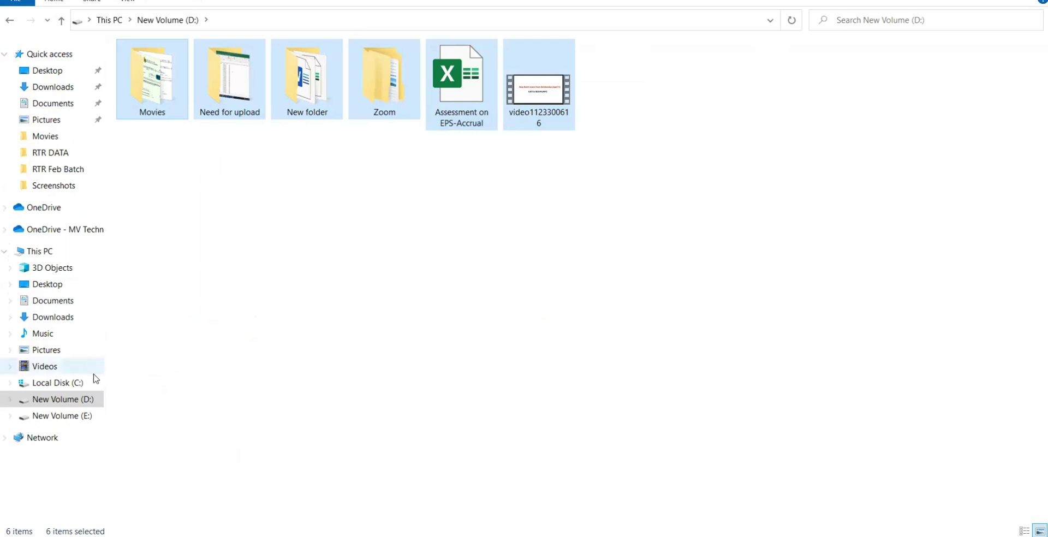
drag(141, 152, 612, 102)
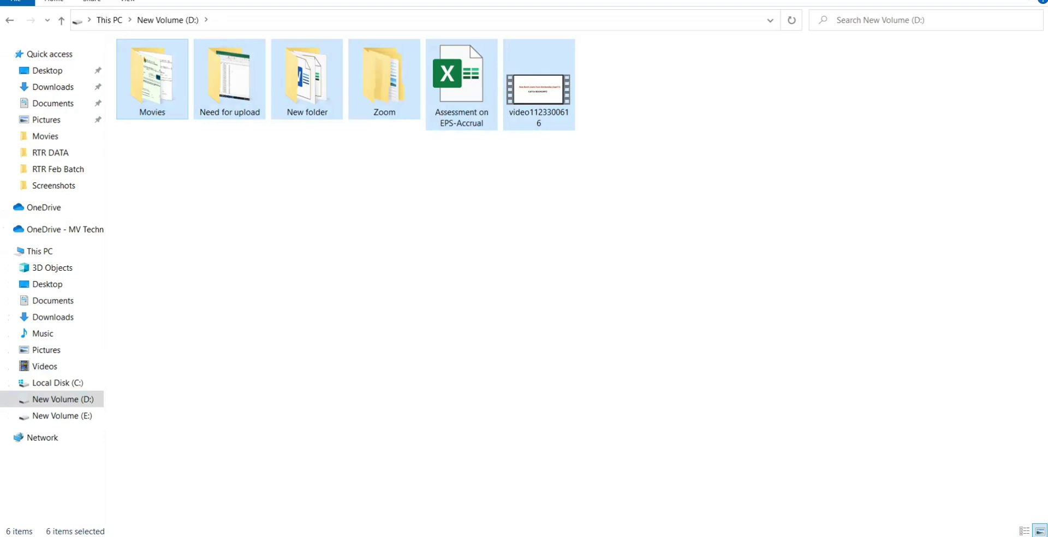
click(179, 151)
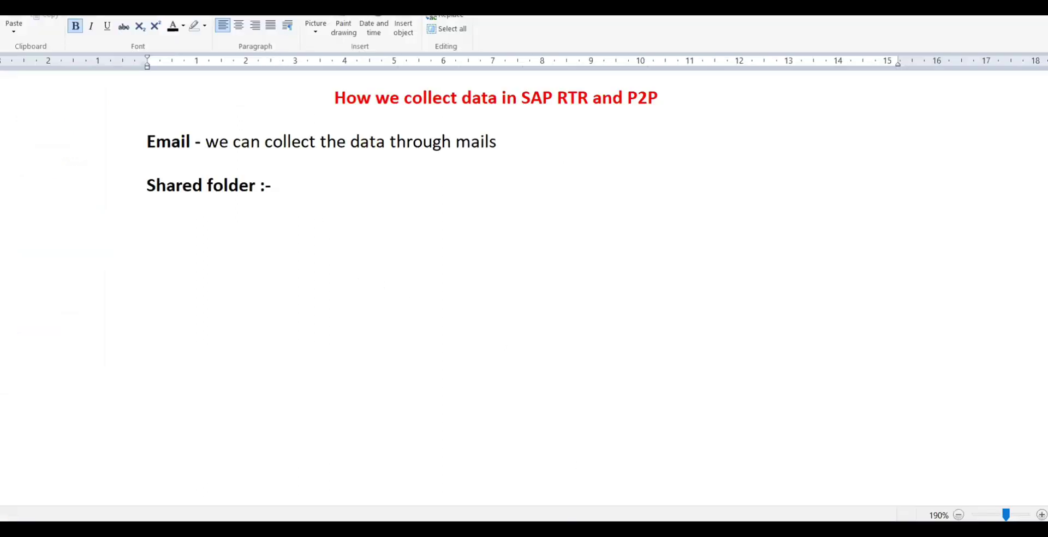
Step: Add the line 'Tools :- ZOHO desk' below 'Shared folder :-'
click(287, 25)
key(Escape)
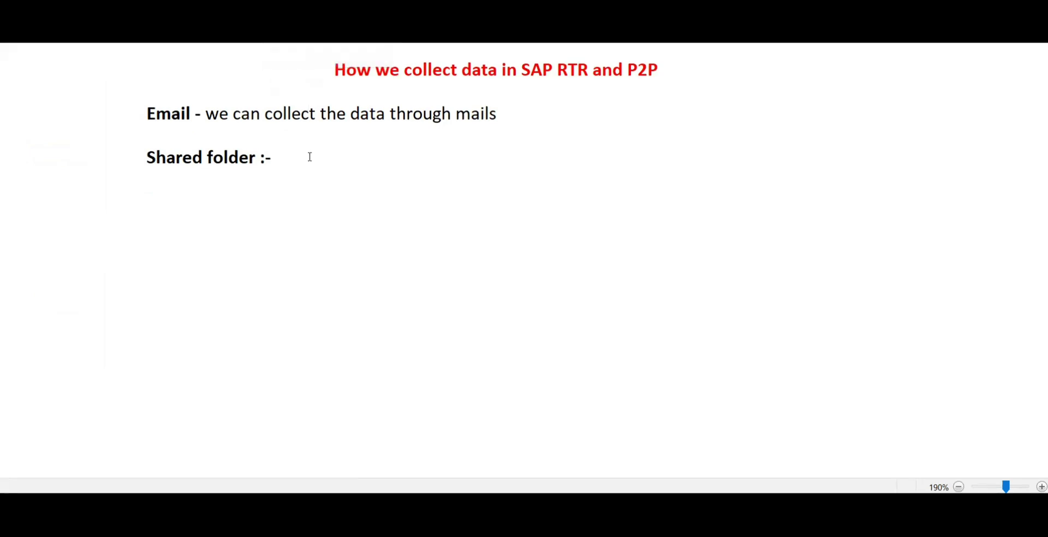
key(Return)
text(Tool s :-)
text(ZOHO d)
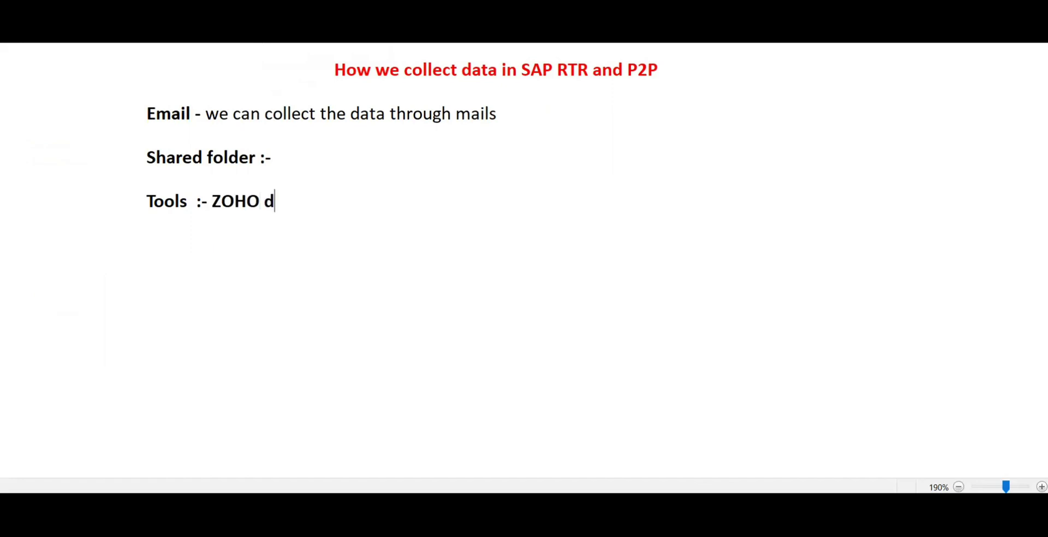
text(esk)
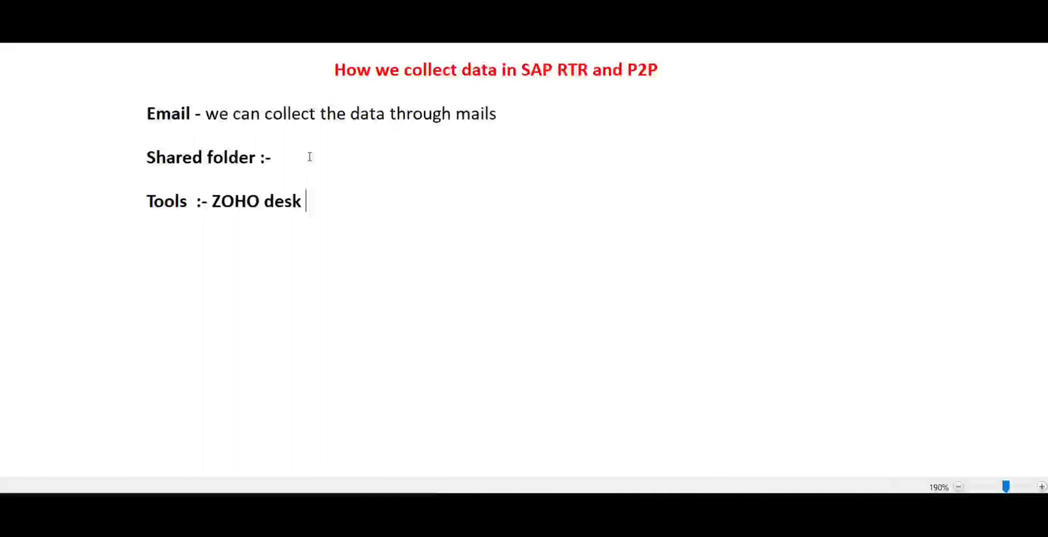
Step: Start a new line under the Tools entry and type 'SAP :-'
key(Return)
text(SAP :-)
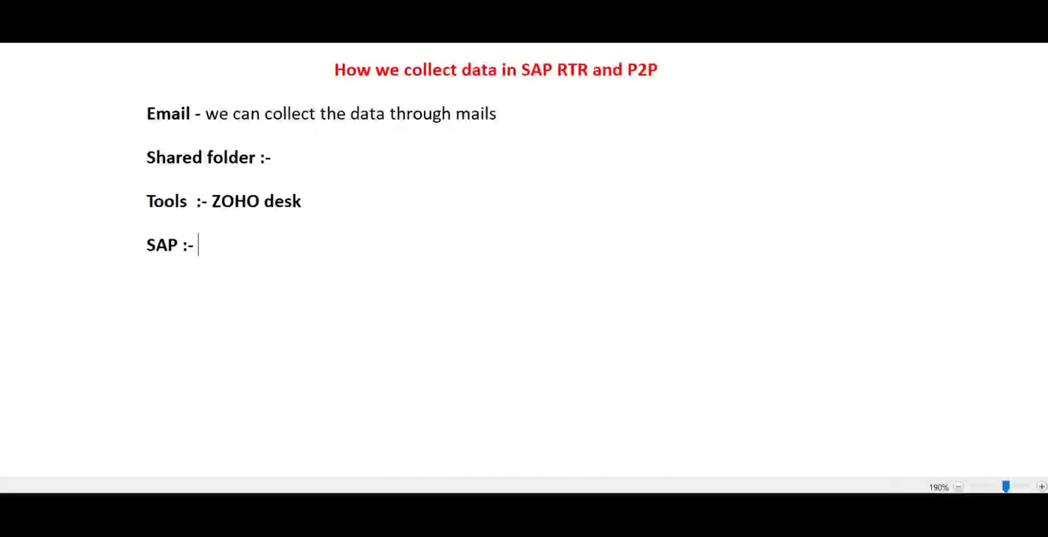
Step: Check the taskbar calendar, then add blank lines below 'SAP :-'
click(858, 263)
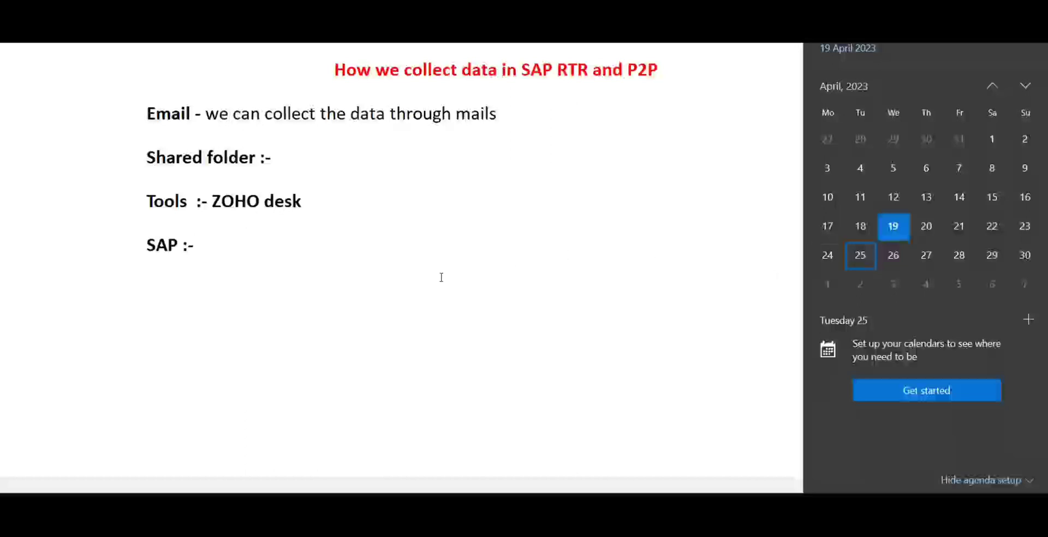
click(418, 276)
key(Return)
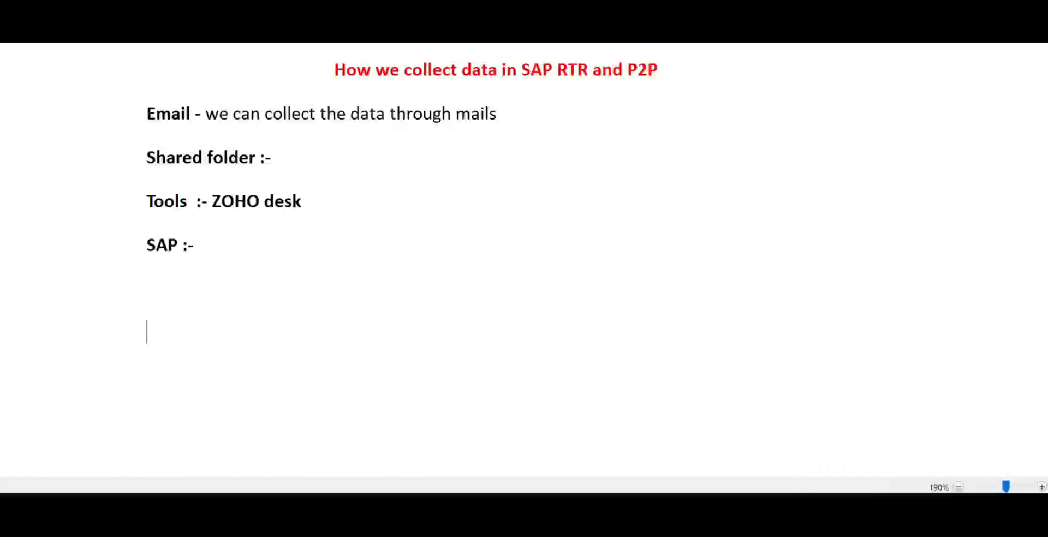